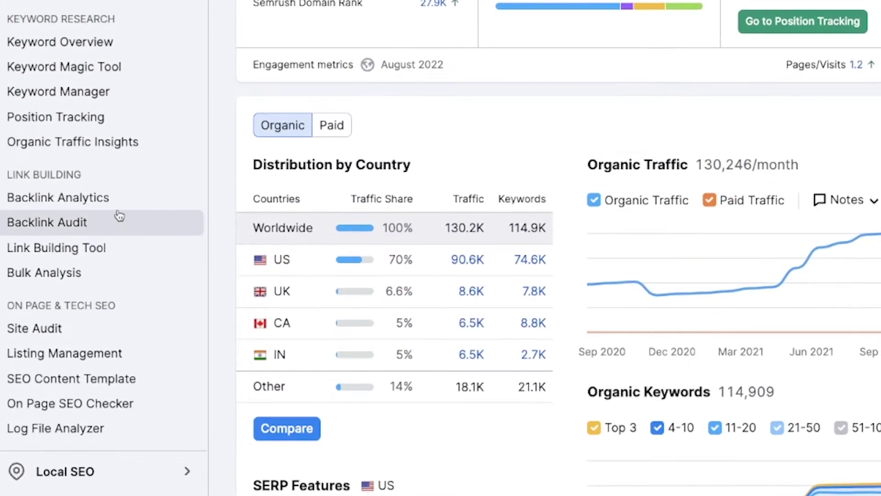
# - Open Backlink Analytics for trustyspotter.com and review the overview metrics and referring-domain trends
pyautogui.click(121, 203)
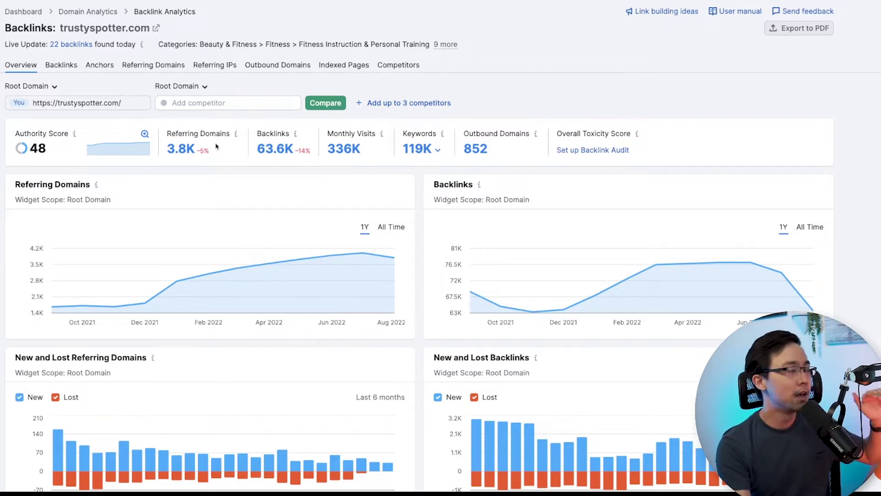
pyautogui.scroll(-1, 177, 139)
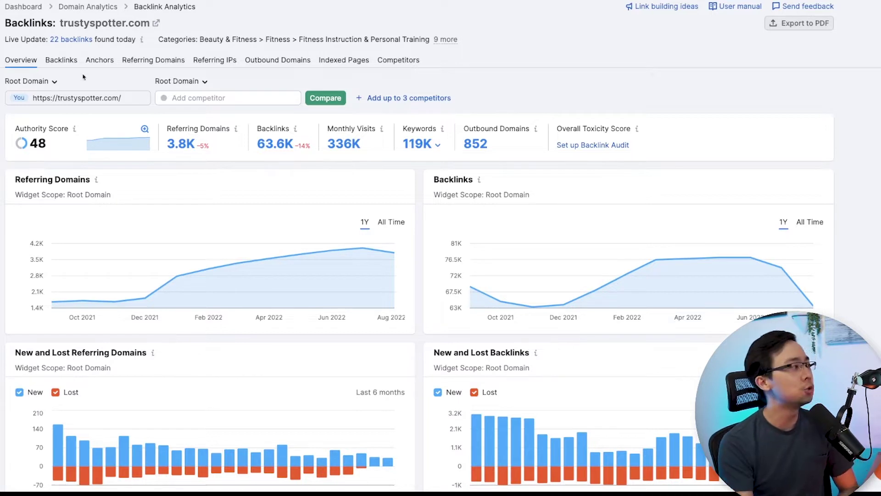
# - Switch to the Backlinks list and filter it to Follow links, with 1 link per referring domain
pyautogui.click(63, 61)
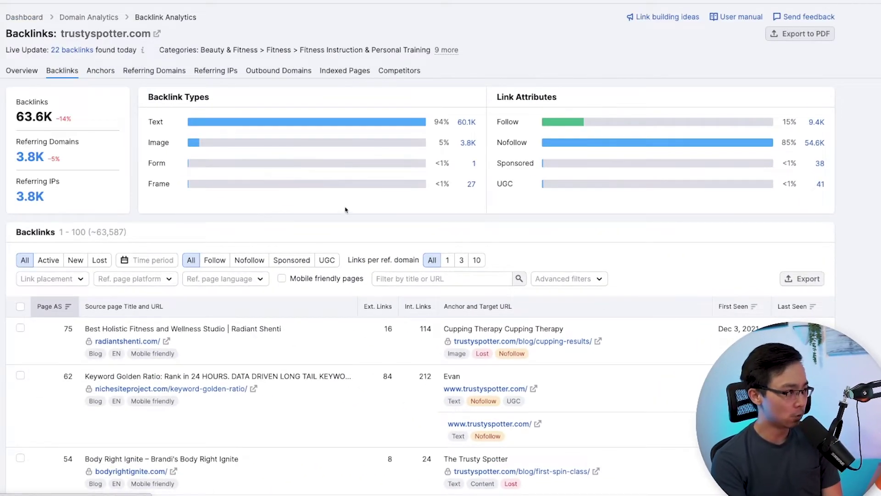
pyautogui.scroll(-1, 254, 143)
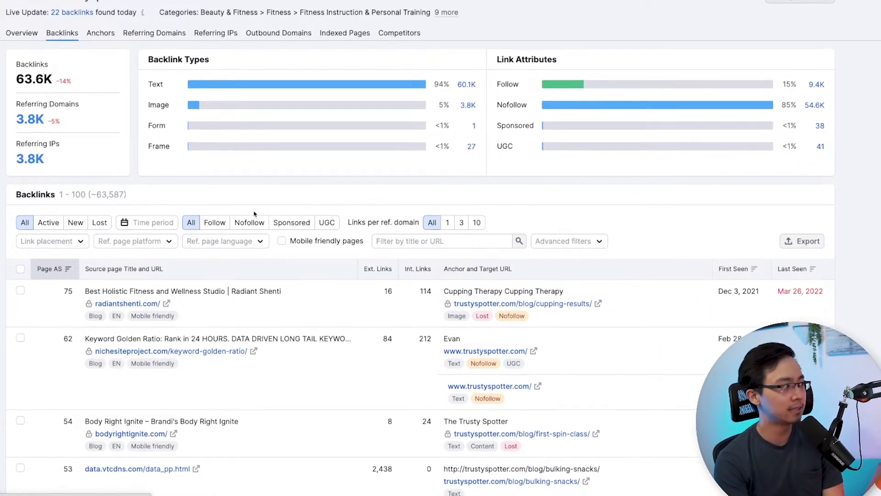
pyautogui.click(214, 222)
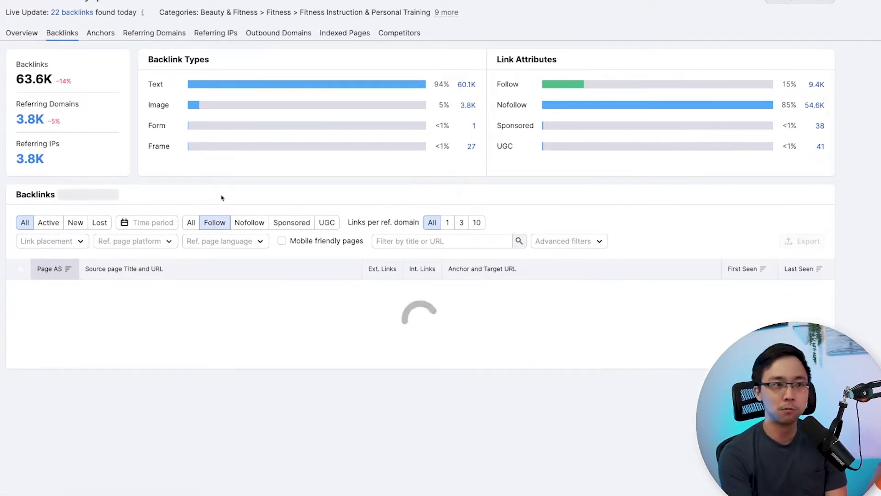
pyautogui.scroll(-1, 395, 162)
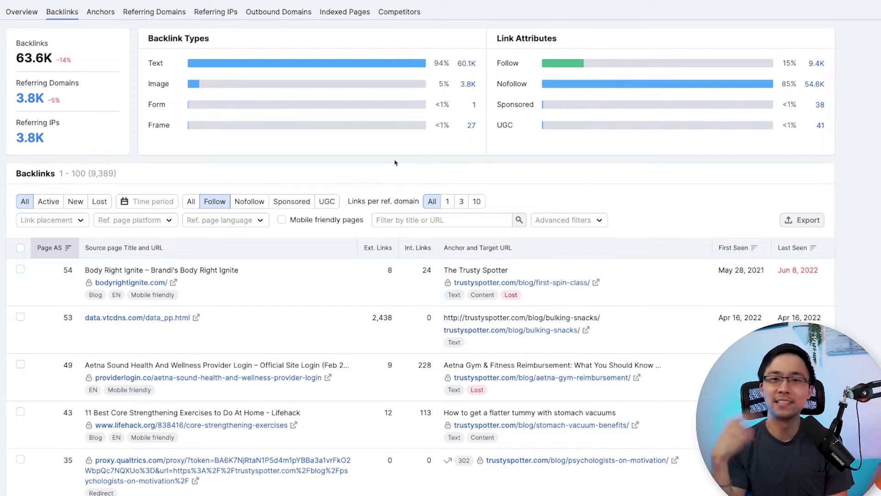
pyautogui.click(446, 202)
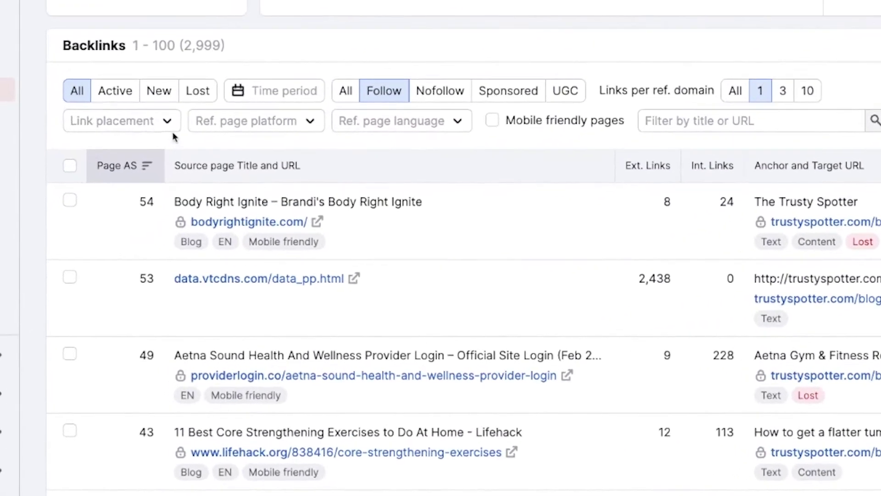
# - Filter the backlinks to Content link placement and English referring-page language
pyautogui.click(82, 221)
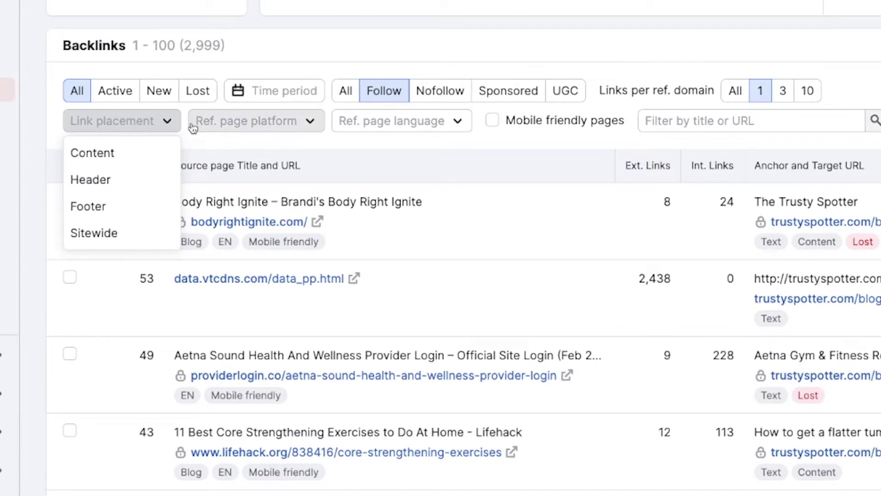
pyautogui.click(115, 147)
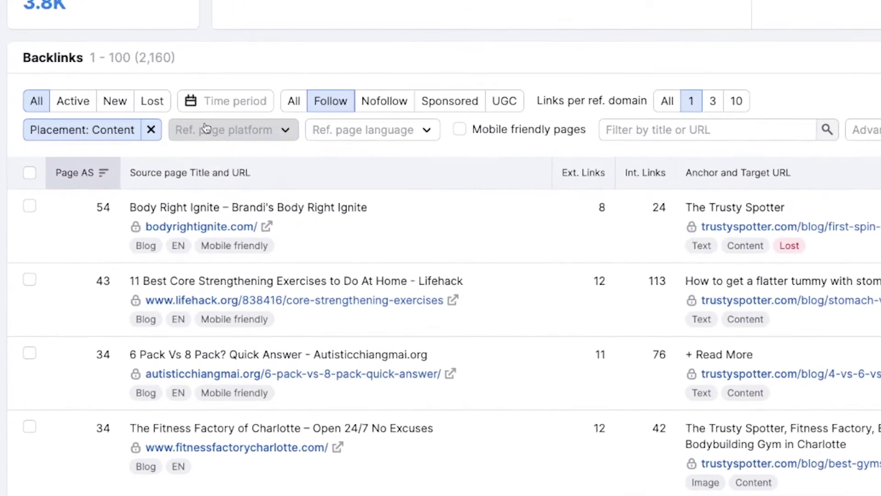
pyautogui.click(158, 205)
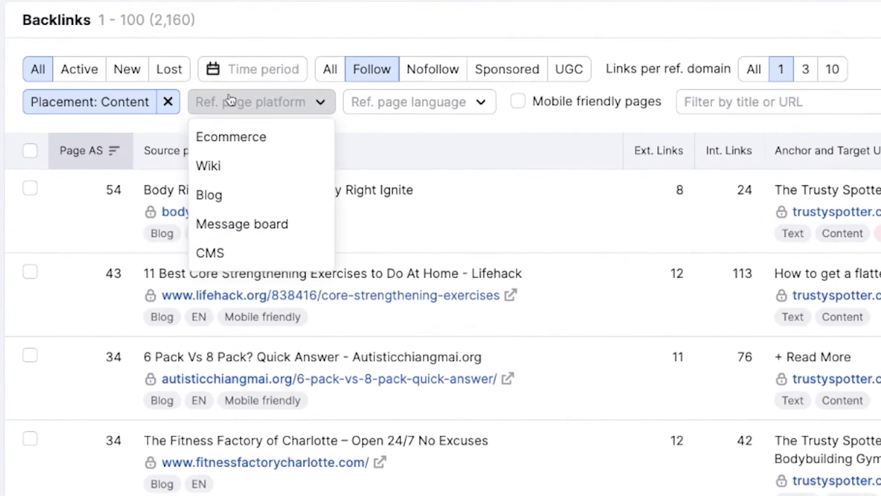
pyautogui.click(181, 193)
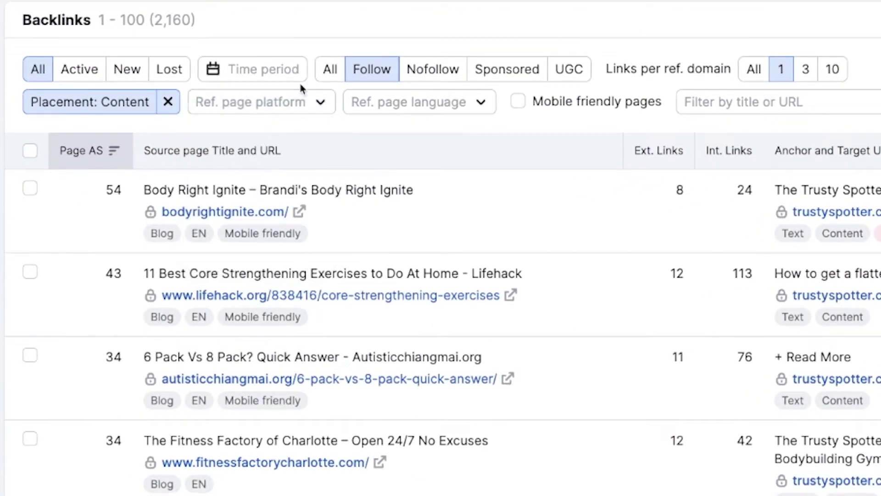
pyautogui.click(420, 101)
pyautogui.click(405, 168)
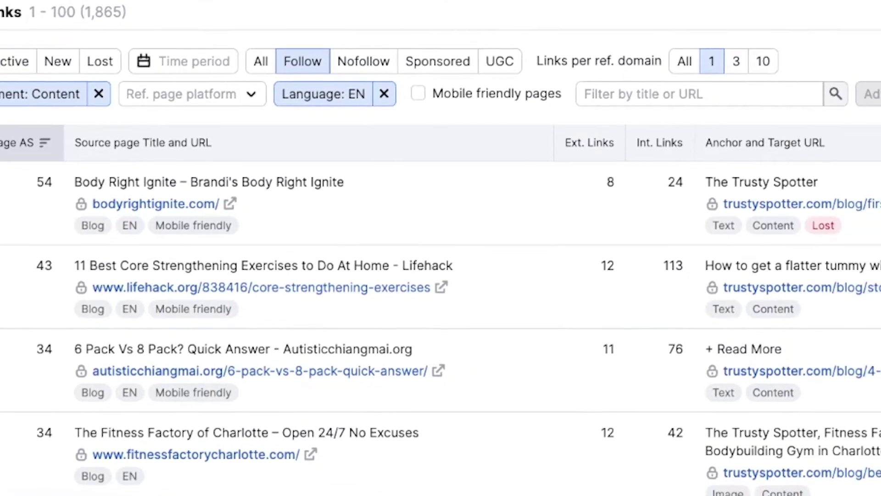
# - Apply an advanced filter that excludes the .info zone by TLD
pyautogui.click(880, 101)
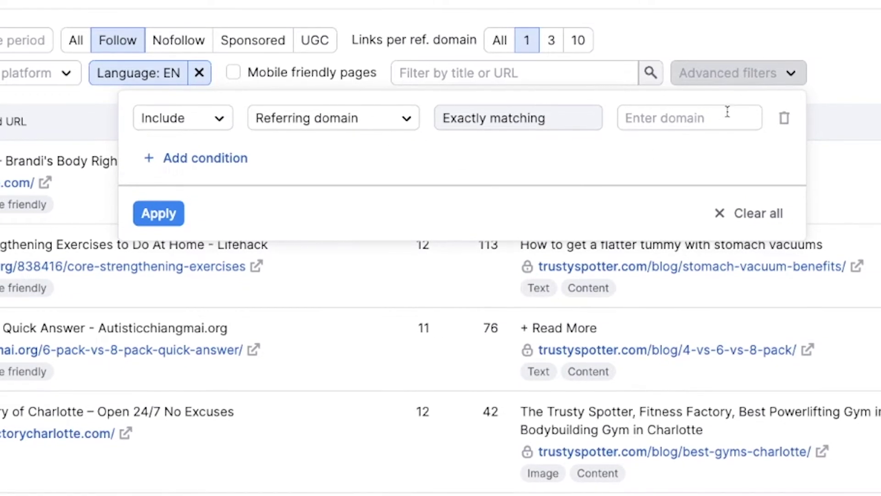
pyautogui.click(206, 123)
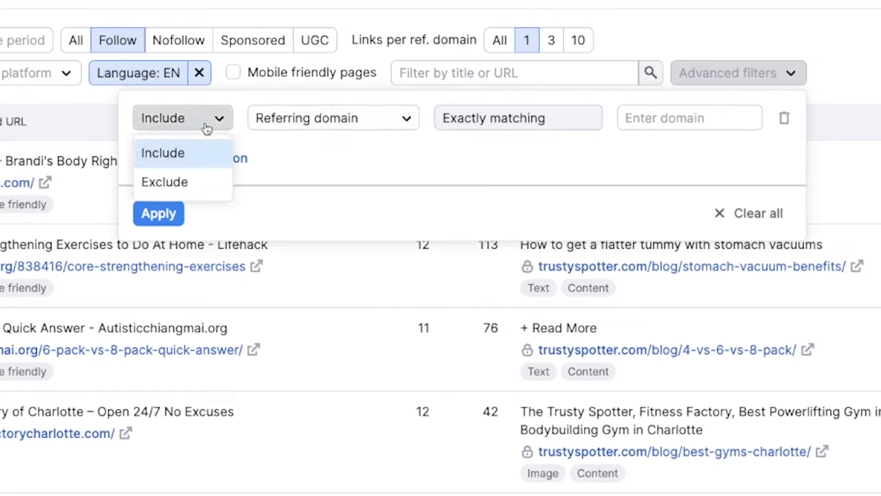
pyautogui.click(183, 178)
pyautogui.click(348, 123)
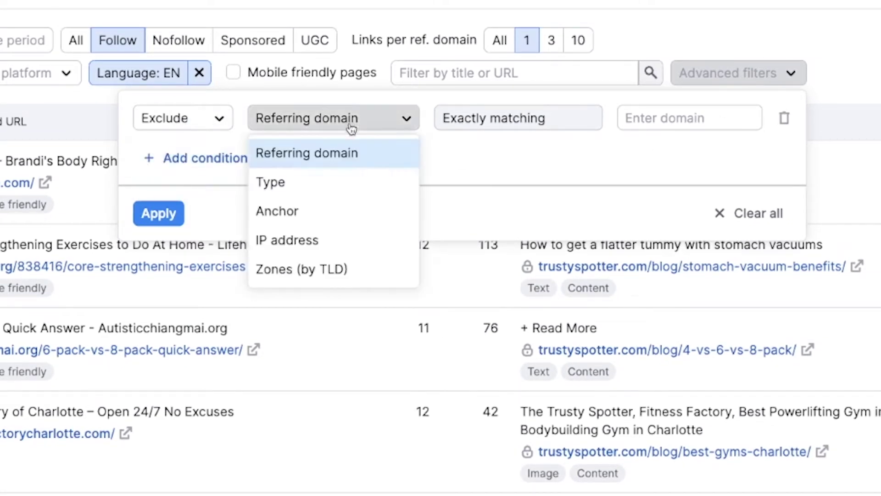
pyautogui.click(338, 268)
pyautogui.click(506, 131)
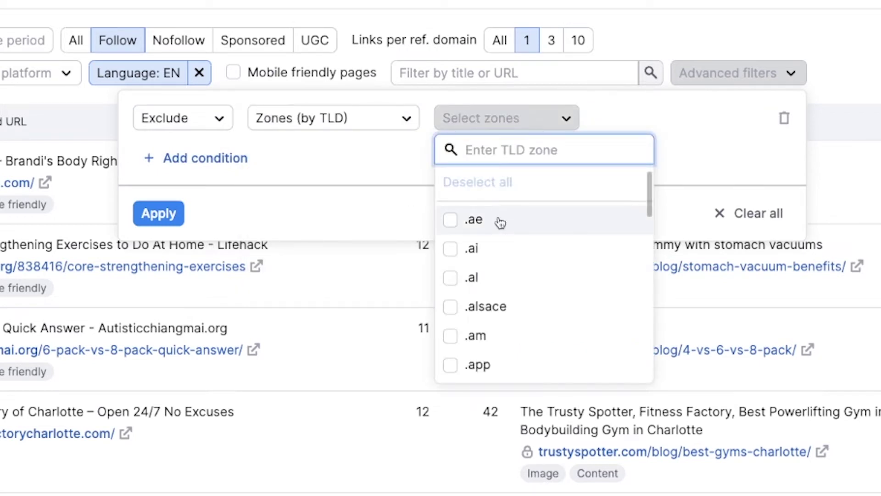
pyautogui.write('info')
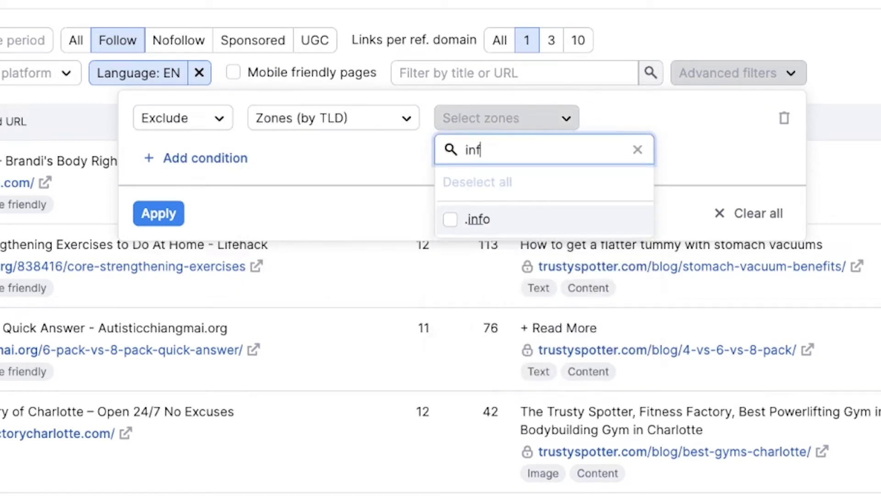
pyautogui.click(498, 215)
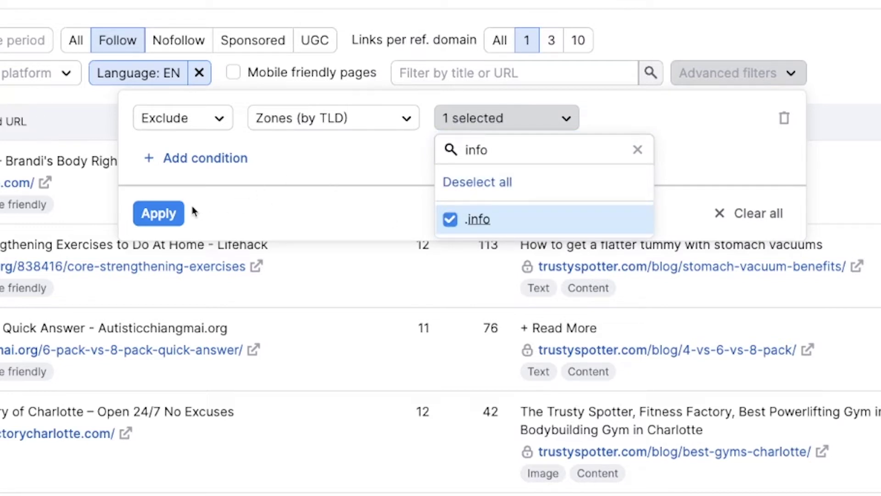
pyautogui.click(158, 213)
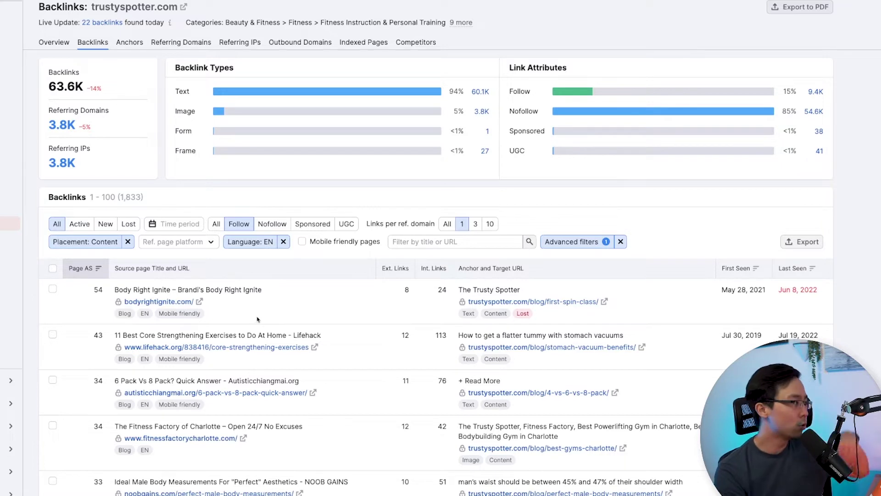
pyautogui.scroll(-2, 321, 295)
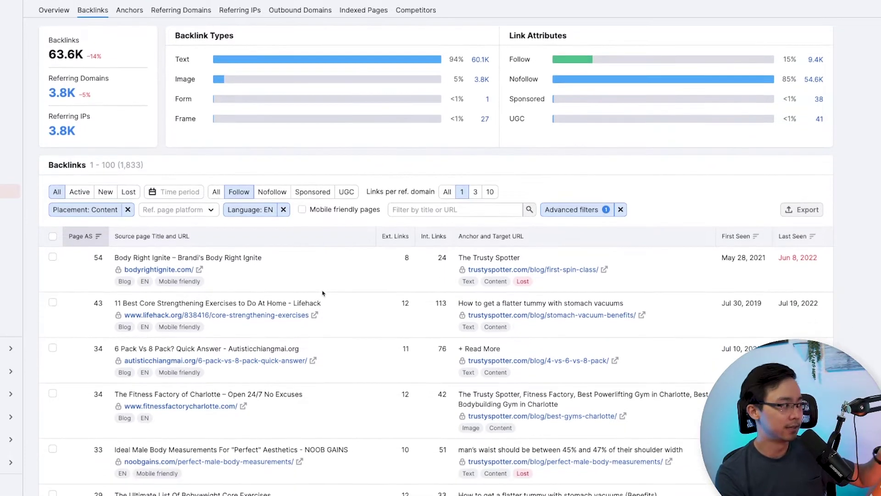
pyautogui.scroll(-2, 323, 291)
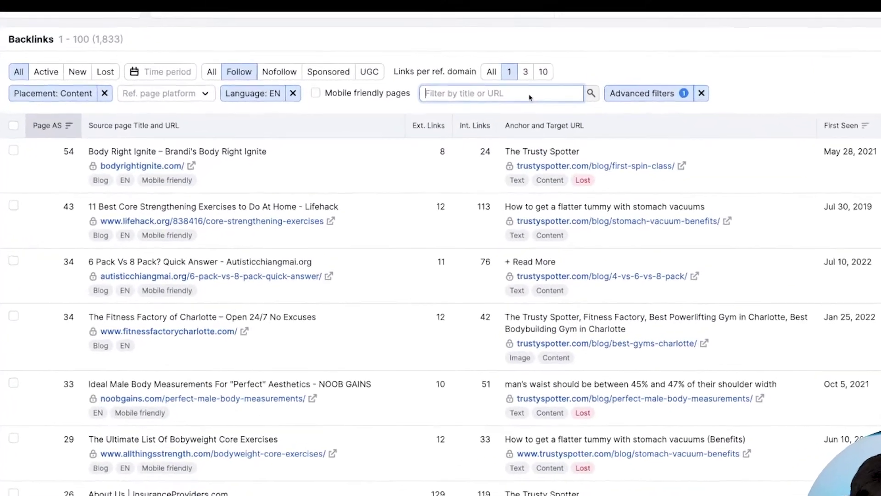
# - Filter backlinks by URL containing /blog/, then broaden the search to /blog
pyautogui.write('/b')
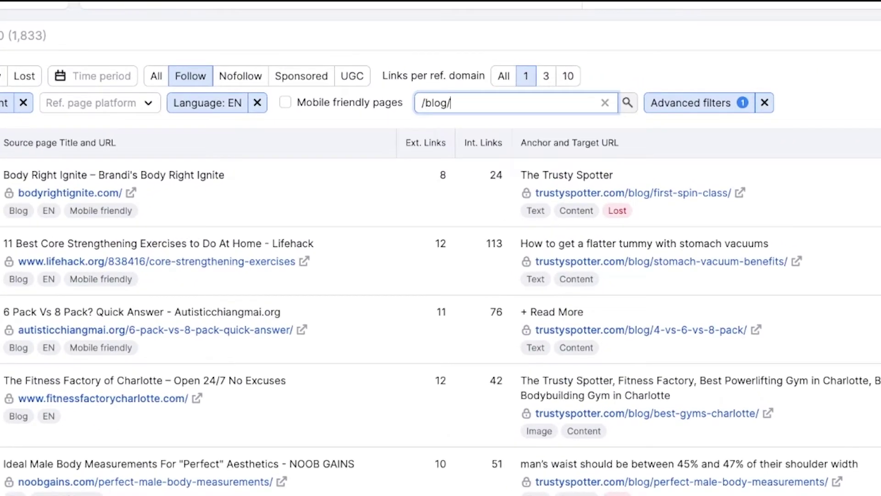
pyautogui.write('log/')
pyautogui.press('Return')
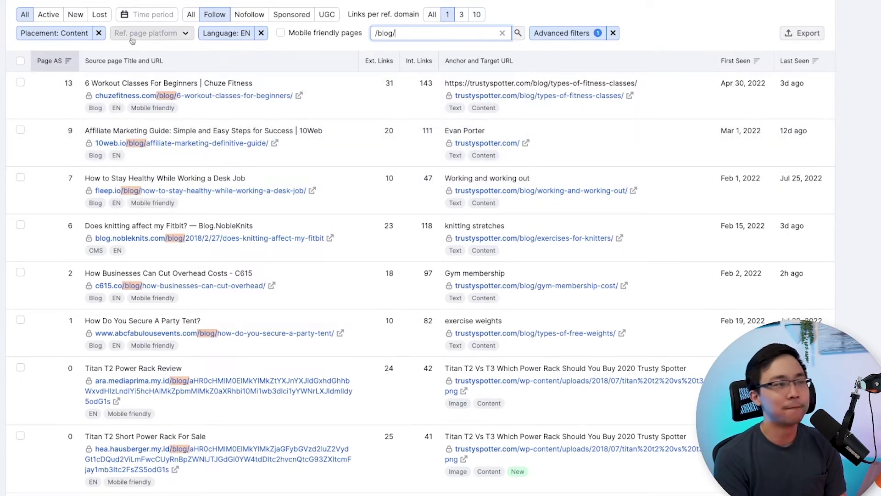
pyautogui.press('Return')
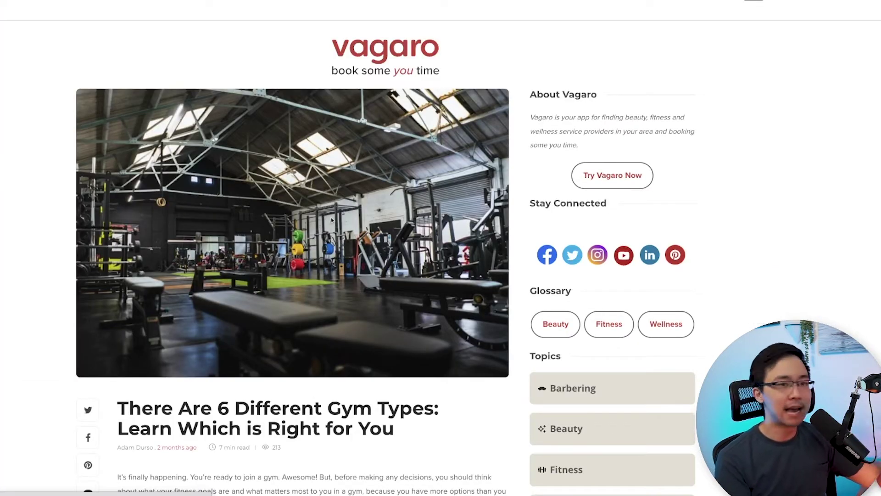
pyautogui.scroll(-10, 331, 220)
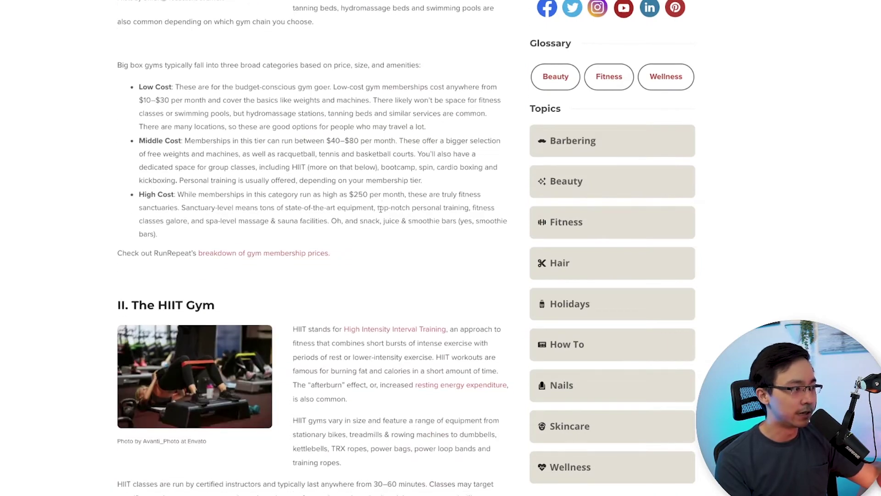
pyautogui.scroll(-8, 381, 209)
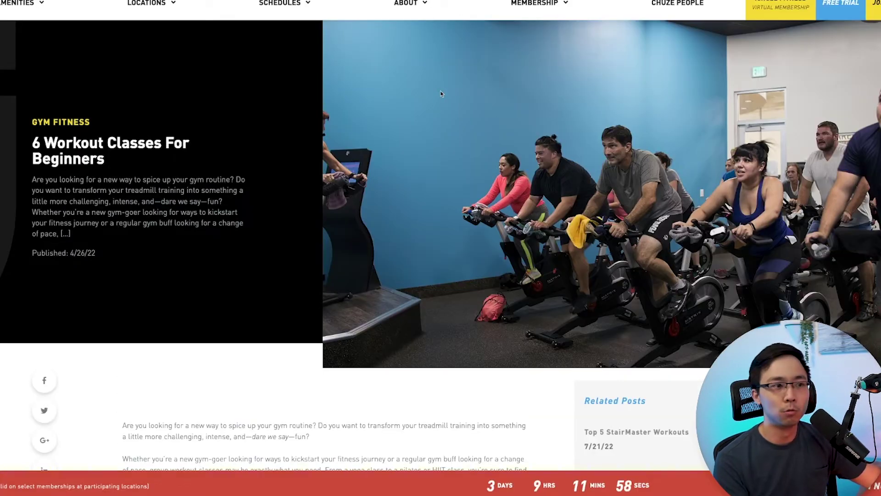
pyautogui.scroll(-9, 440, 94)
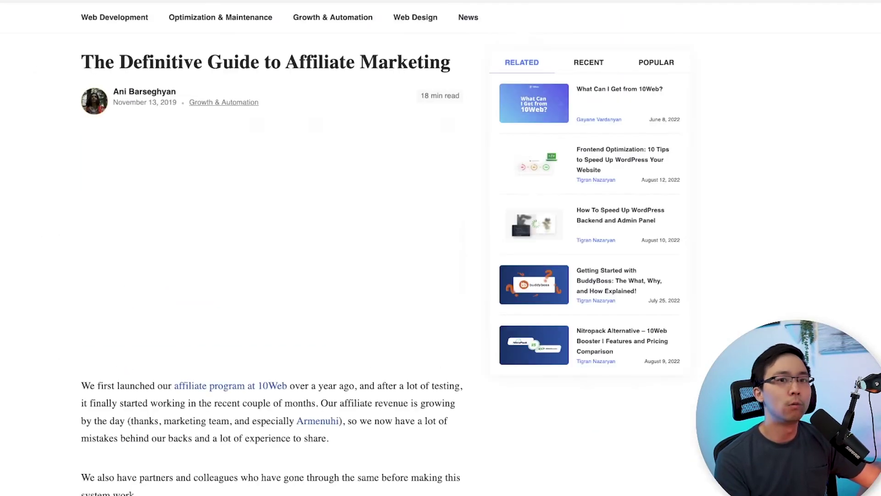
pyautogui.scroll(-3, 494, 87)
pyautogui.scroll(-9, 495, 88)
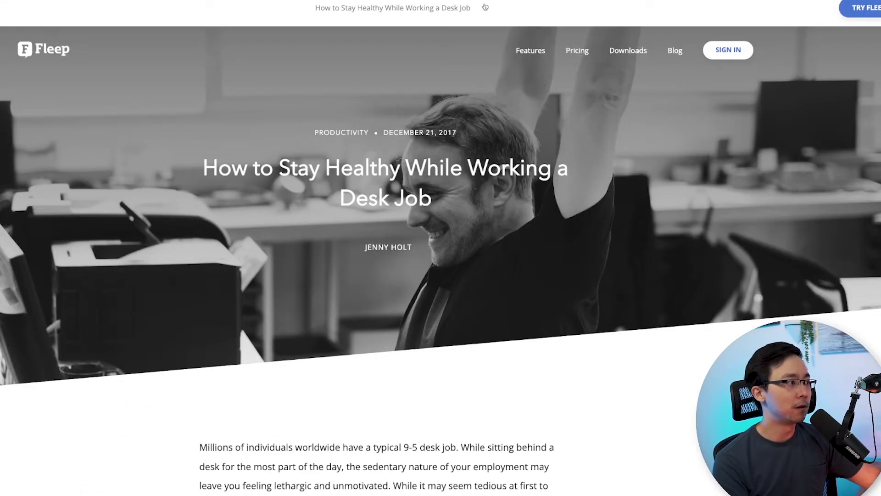
pyautogui.scroll(-5, 511, 95)
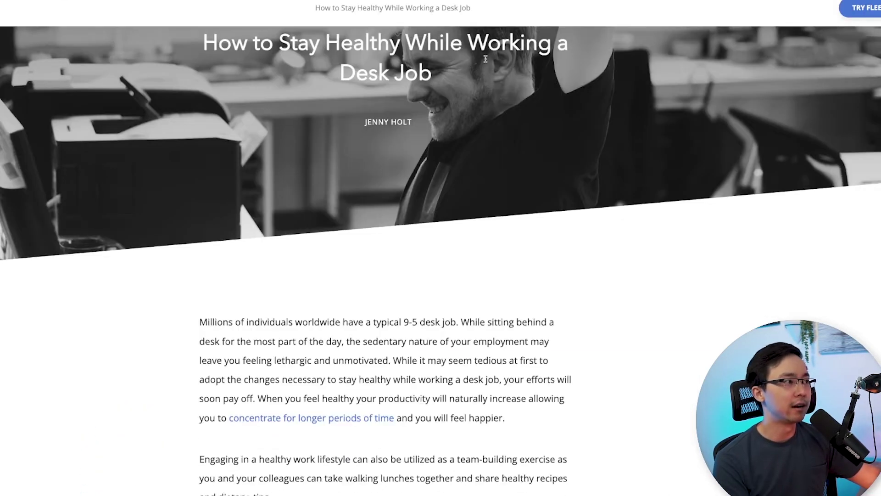
pyautogui.scroll(-8, 511, 95)
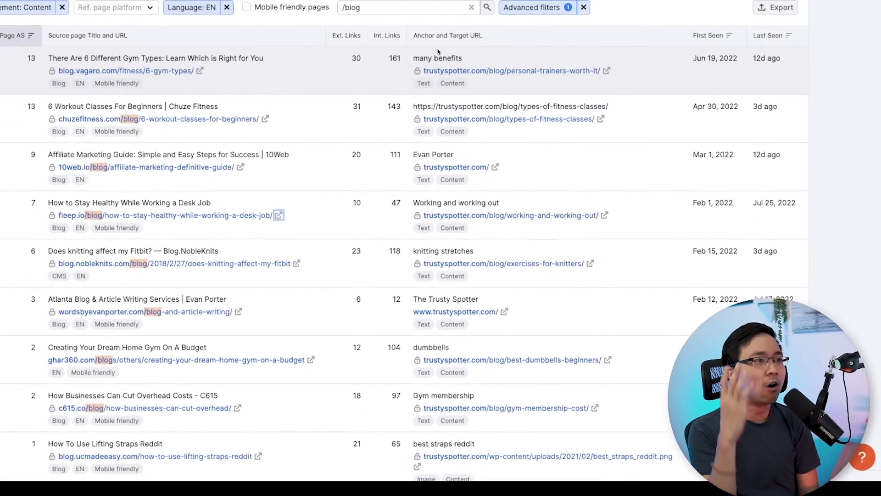
# - Download the filtered backlink list in CSV format from the Export menu
pyautogui.click(761, 16)
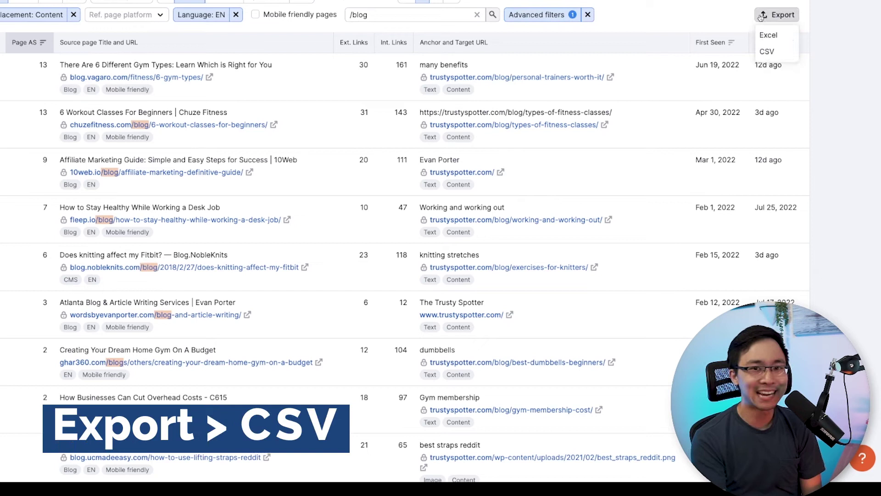
pyautogui.click(767, 51)
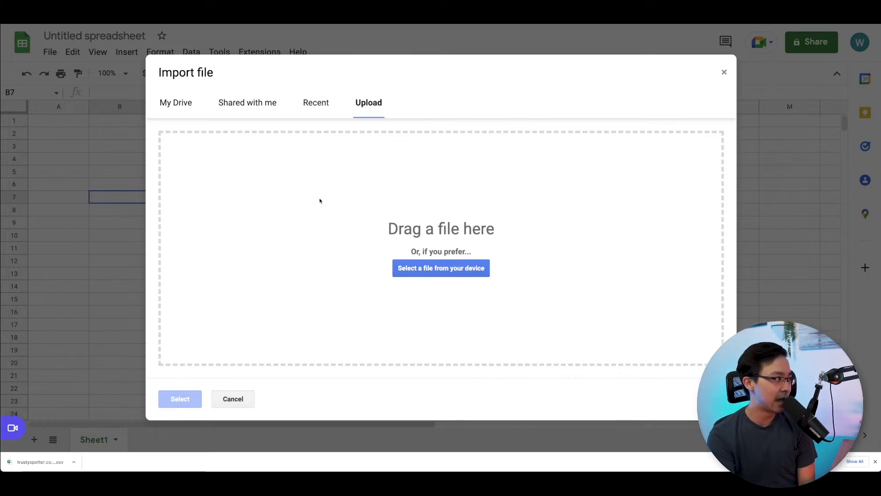
# - Upload trustyspotter.com-backlinks.csv to the import dialog and import it, replacing the spreadsheet
pyautogui.moveTo(41, 461); pyautogui.dragTo(411, 257)
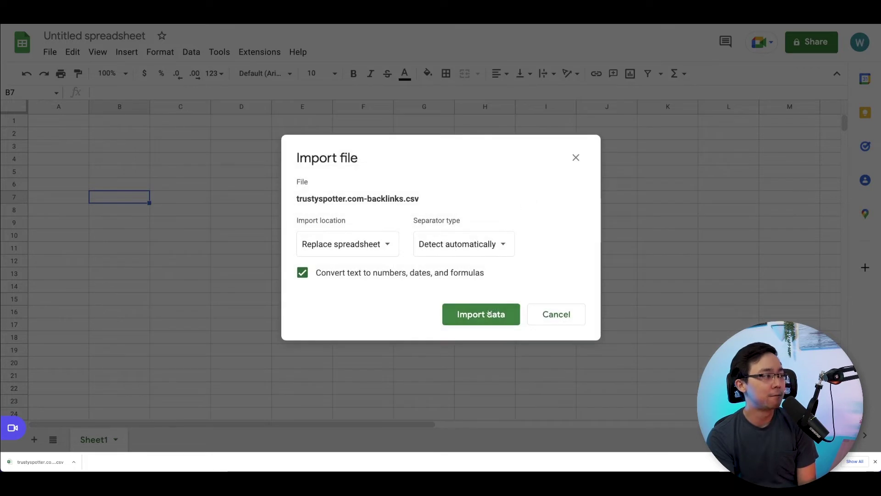
pyautogui.click(455, 316)
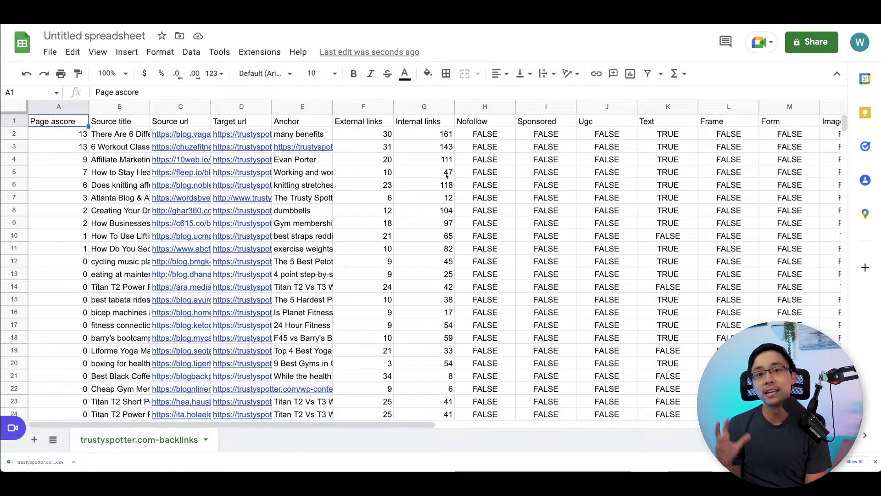
pyautogui.click(105, 161)
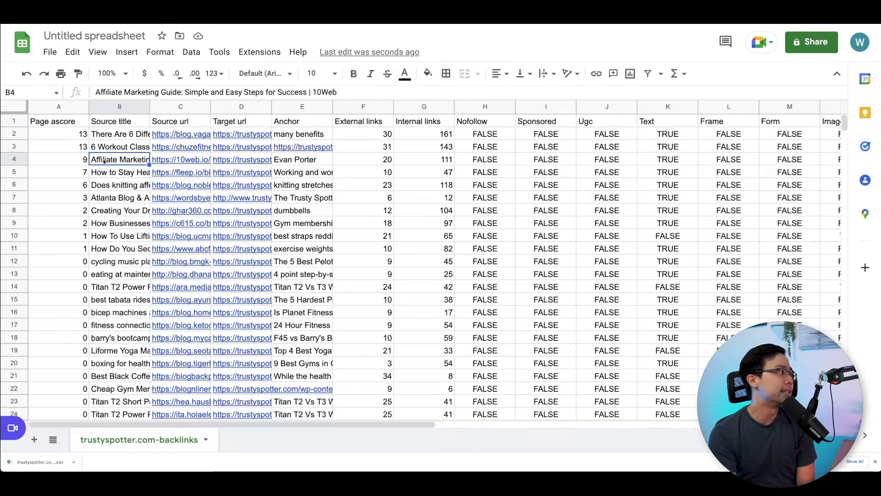